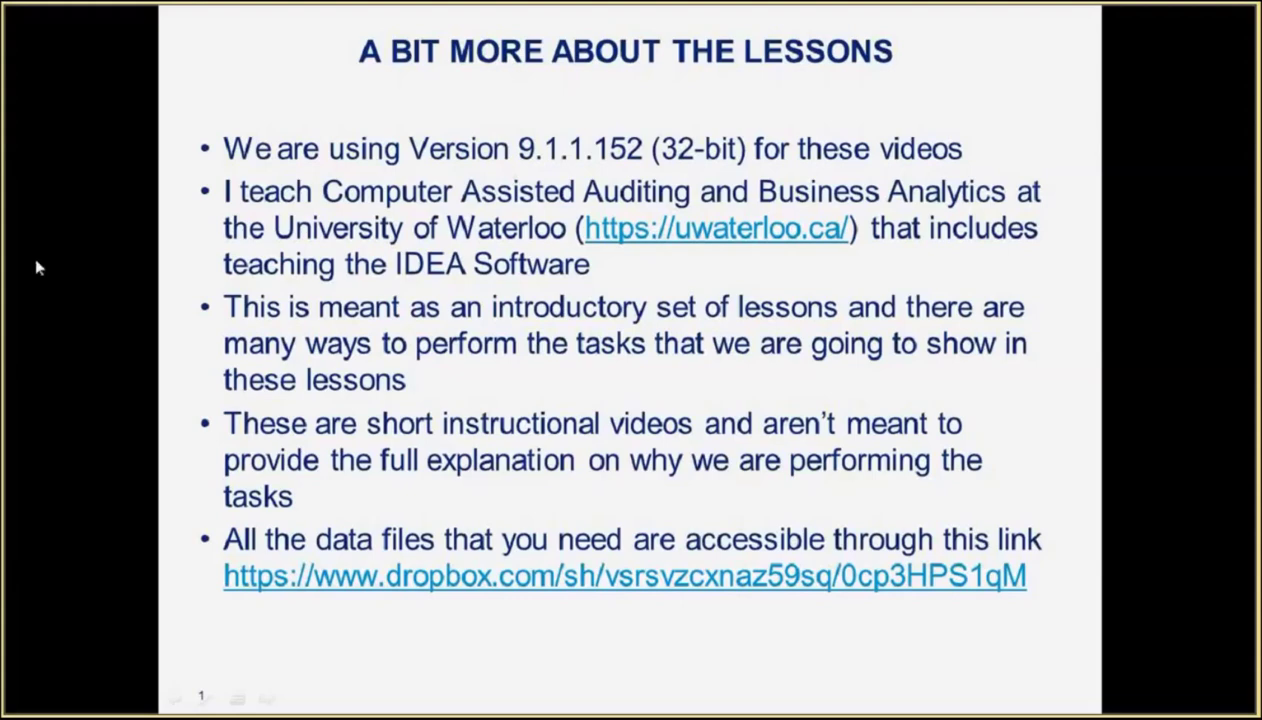
Step: Advance the slideshow to the 'A bit more about the lessons' slide
key(Right)
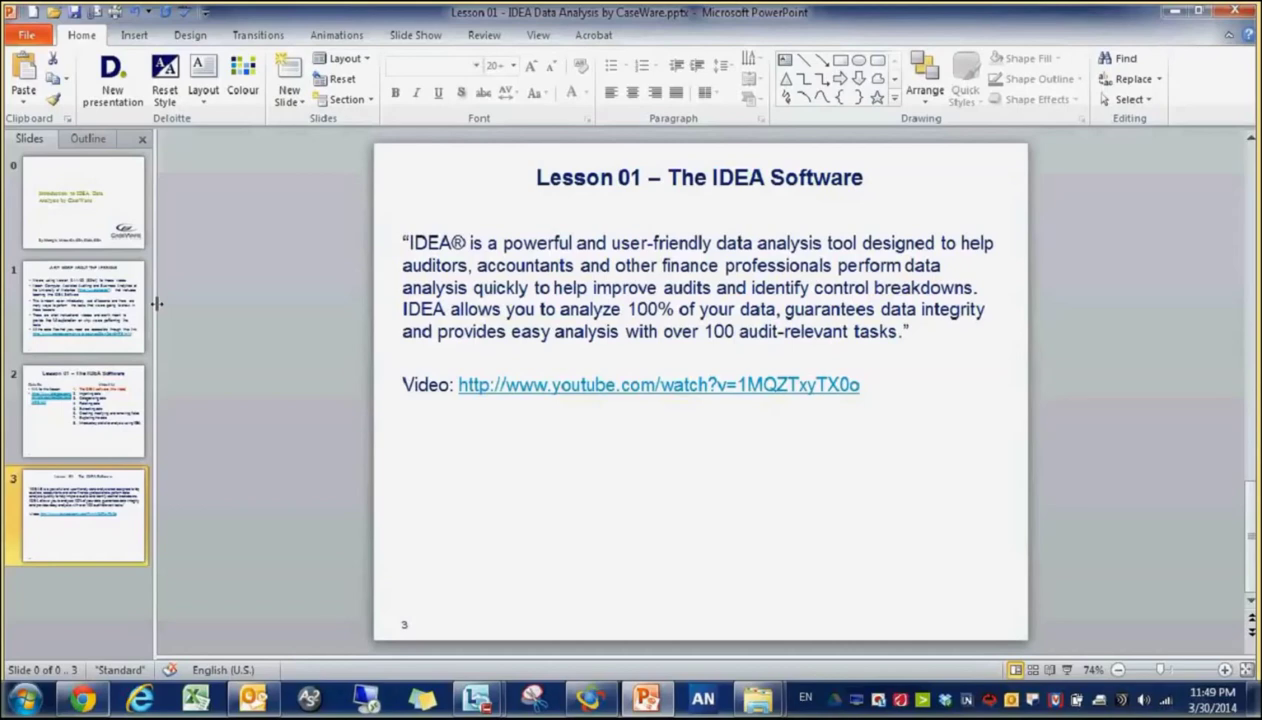
Step: Review the Source Data folder window, then switch to CaseWare IDEA's database view
click(757, 697)
mouse_move(841, 624)
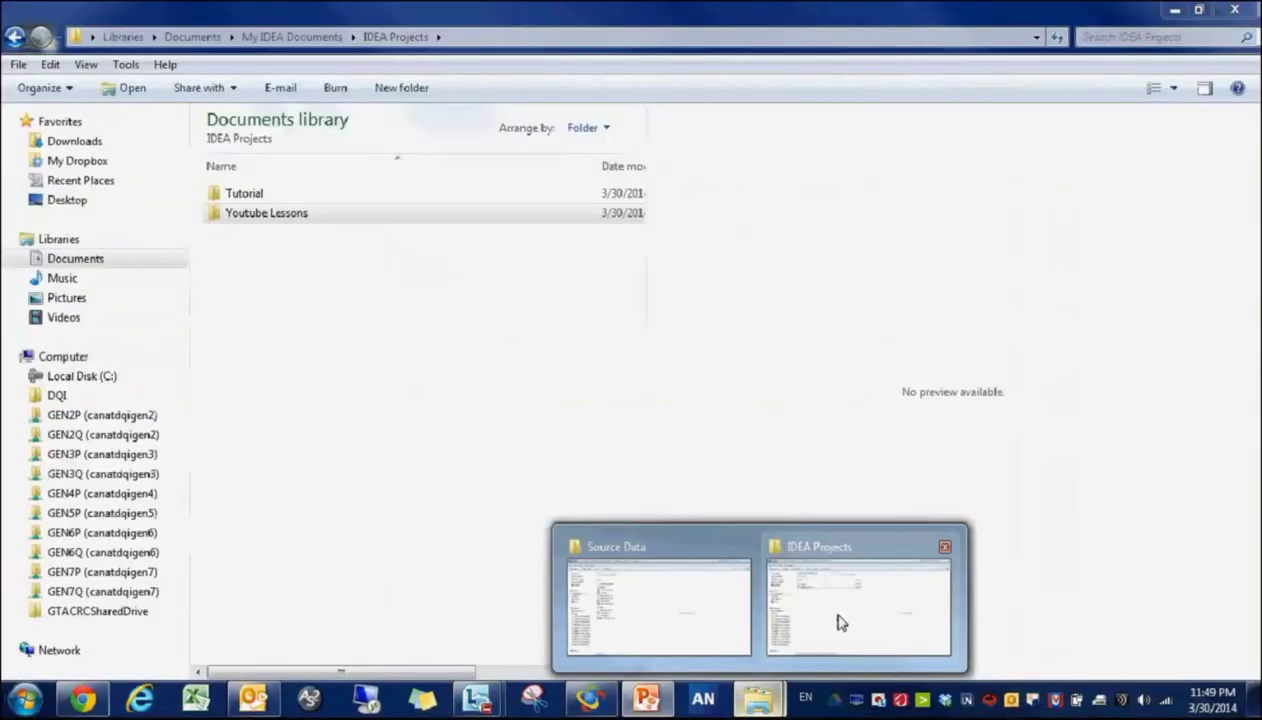
click(658, 605)
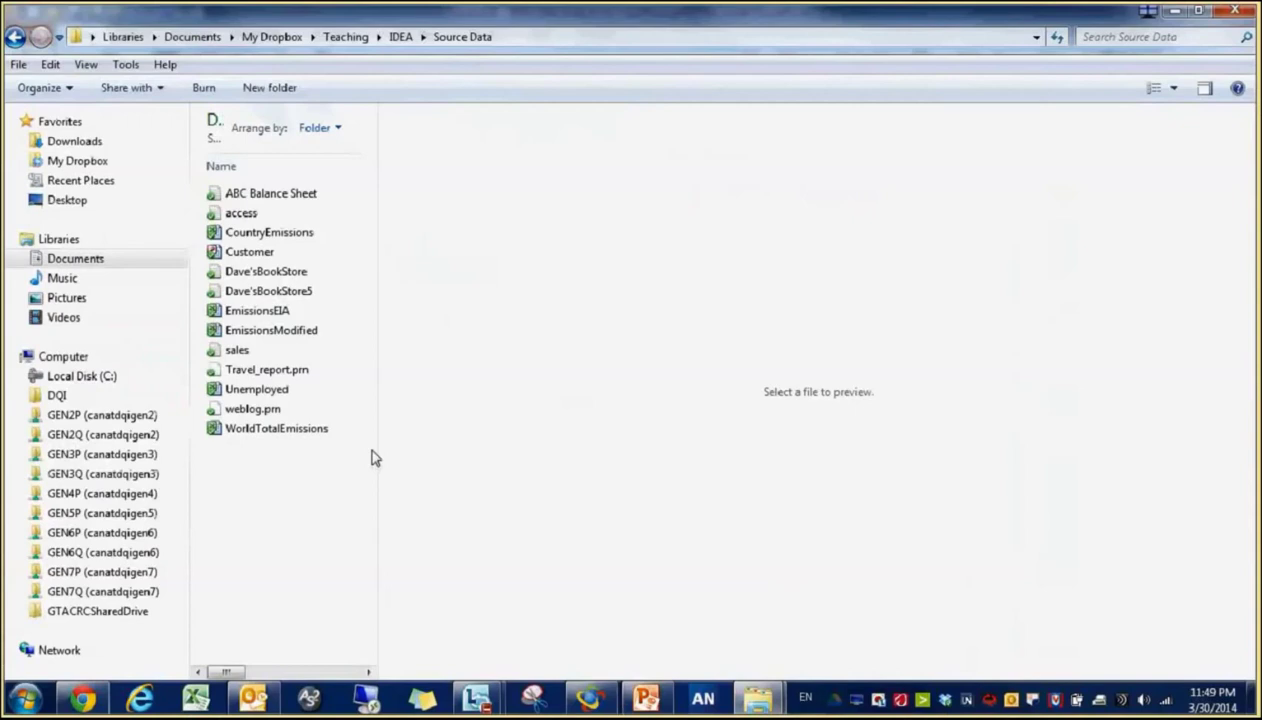
click(598, 697)
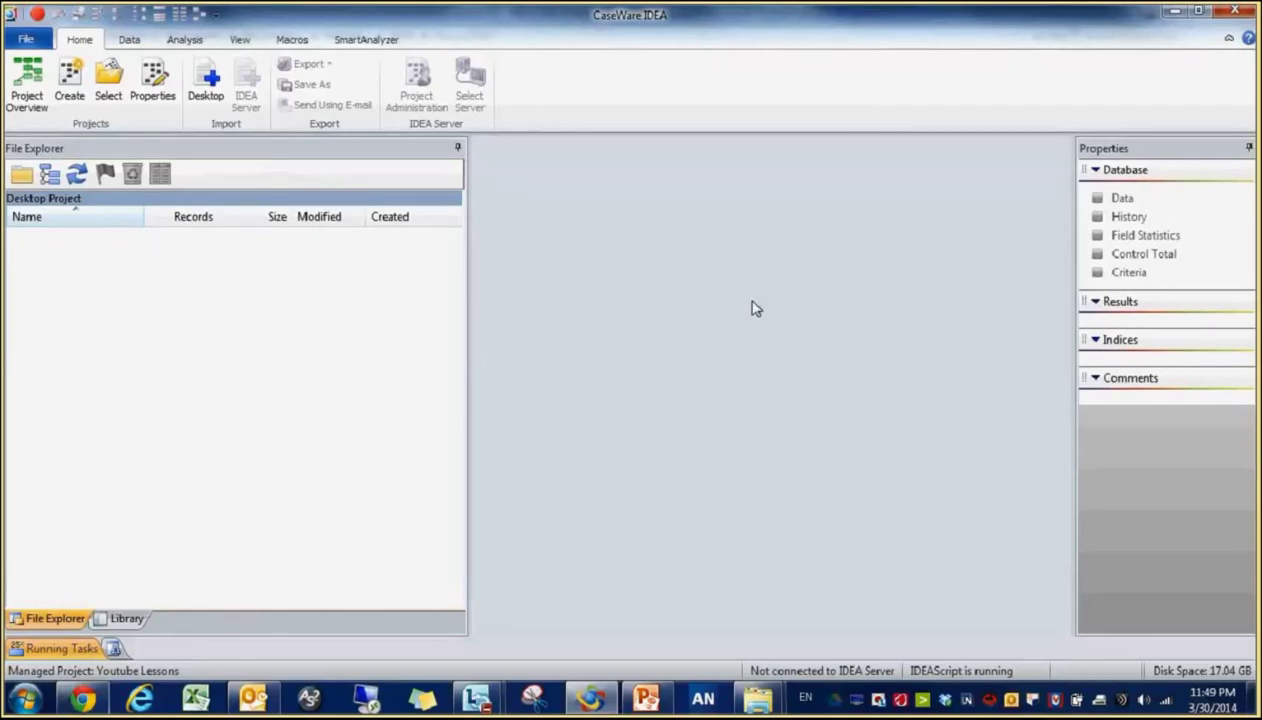
click(24, 40)
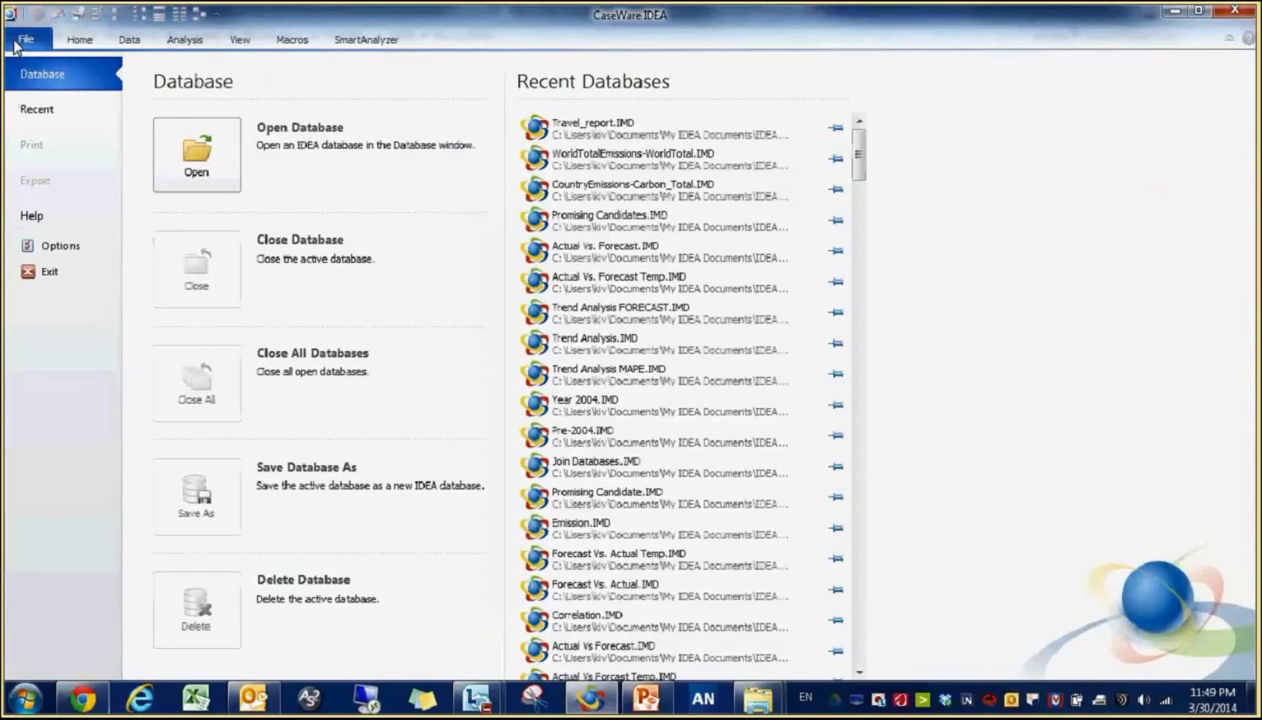
click(45, 215)
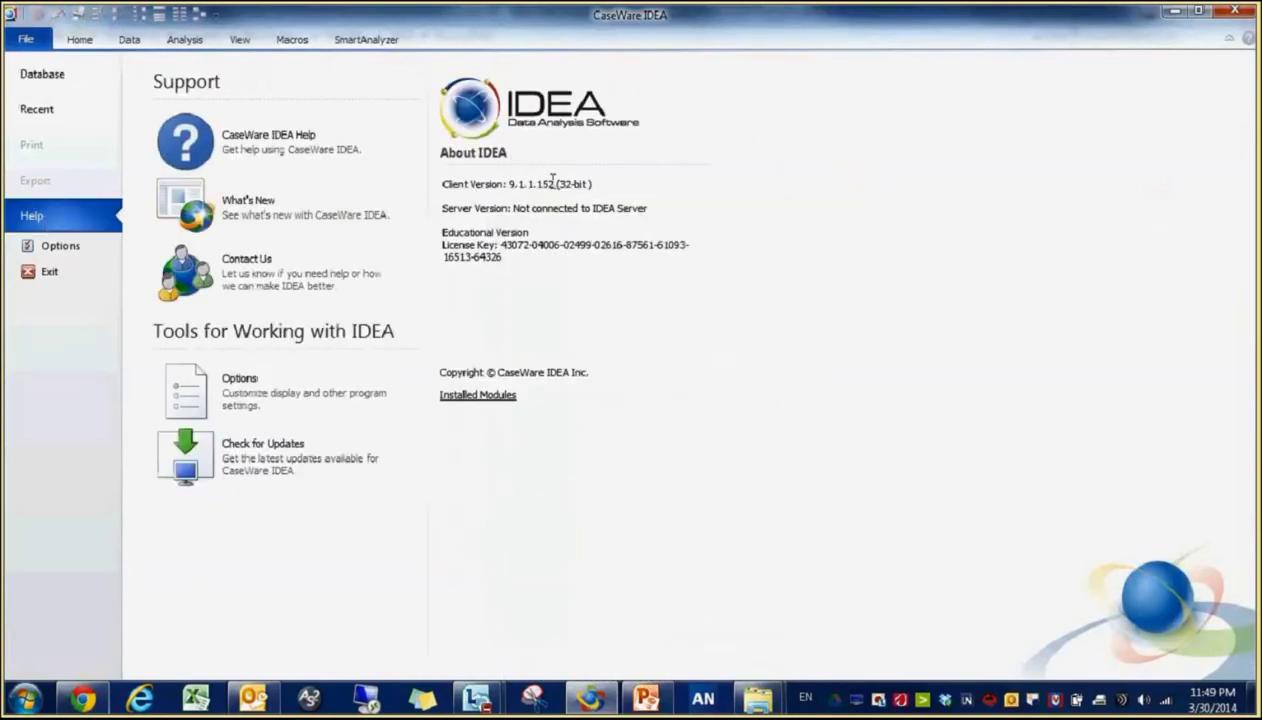
click(26, 40)
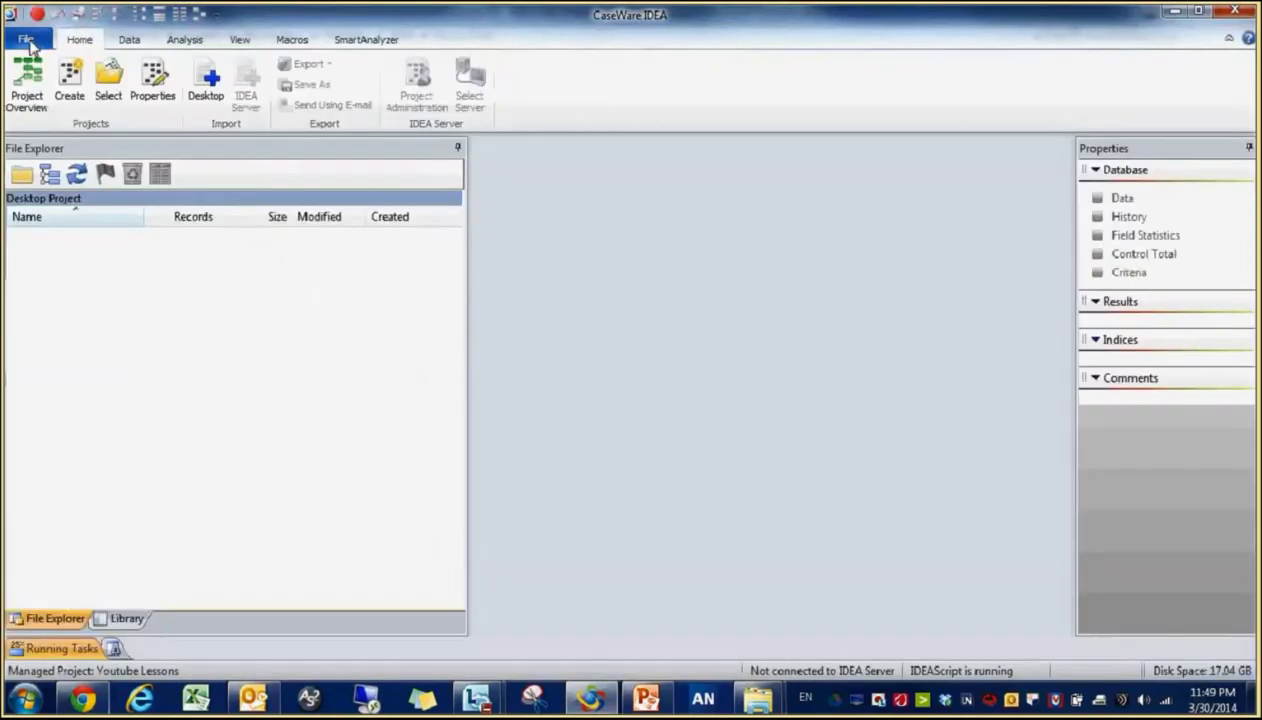
click(68, 88)
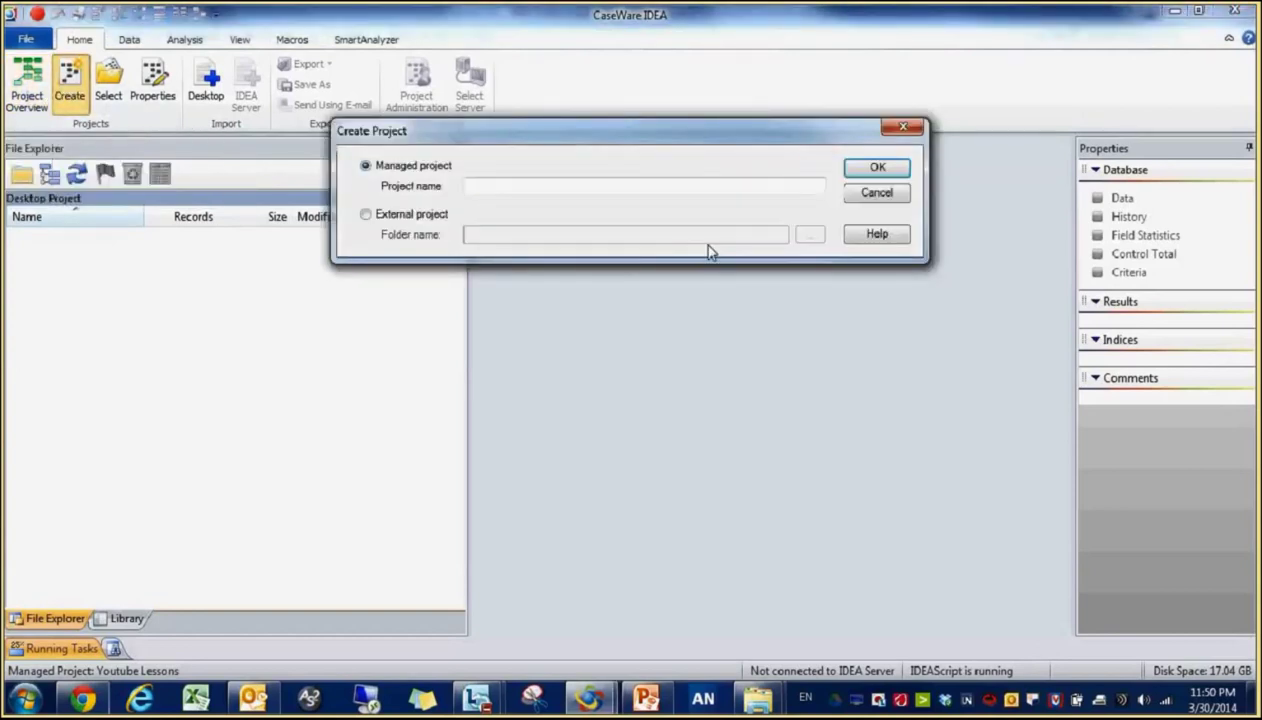
Step: Create the managed project named 'Lesson 01'
click(655, 190)
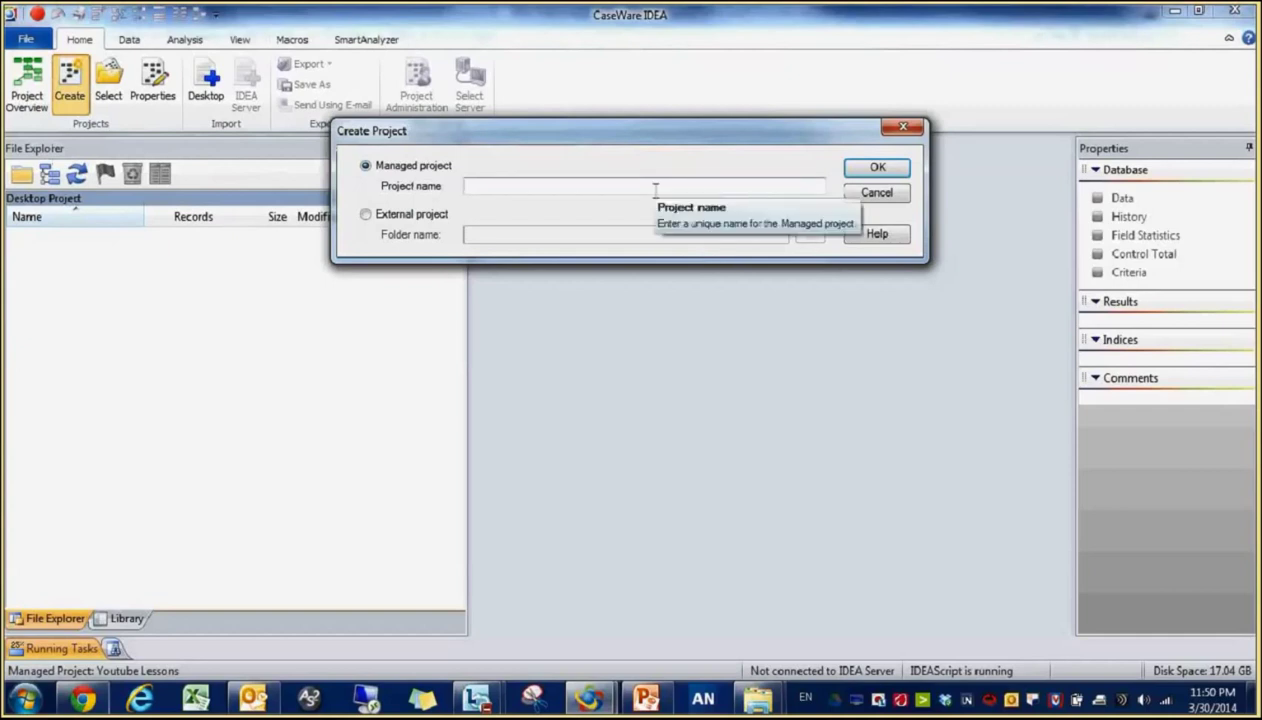
text(Lesson 01)
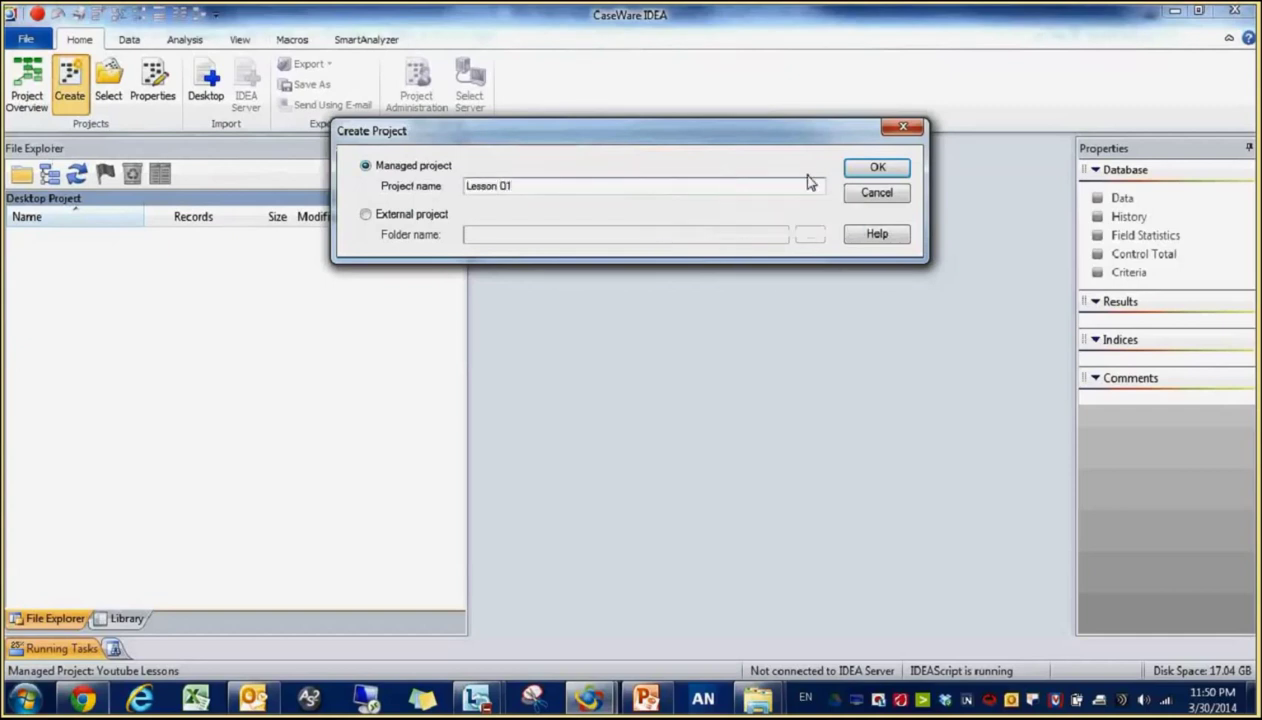
click(877, 167)
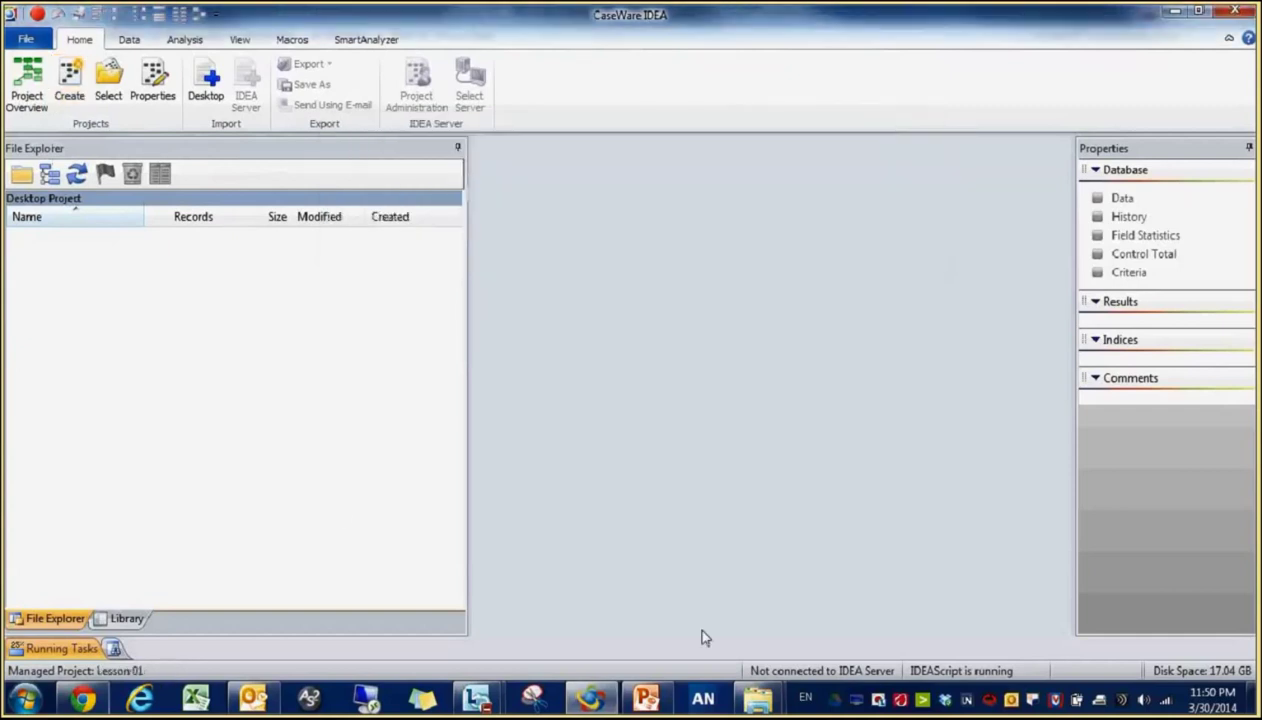
click(8, 702)
Step: Browse Documents > My IDEA Documents > IDEA Projects > Lesson 01 > Source Files.ILB
click(281, 115)
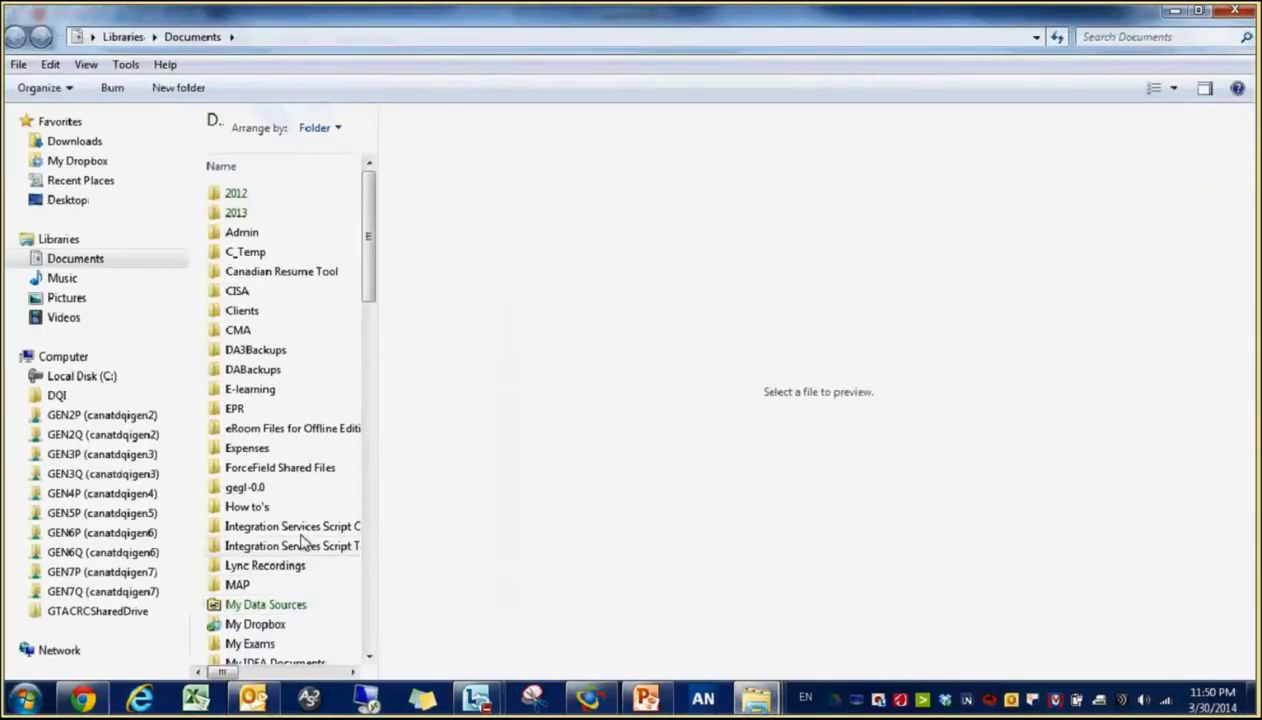
double_click(275, 661)
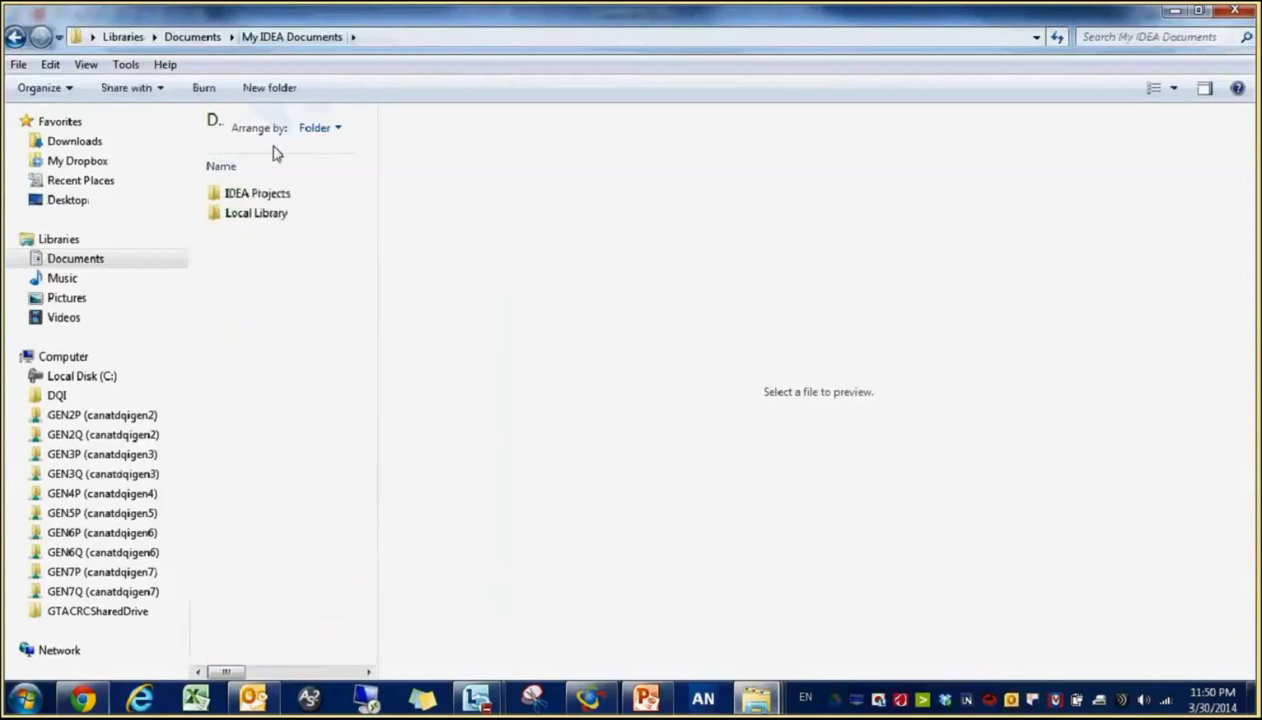
double_click(273, 192)
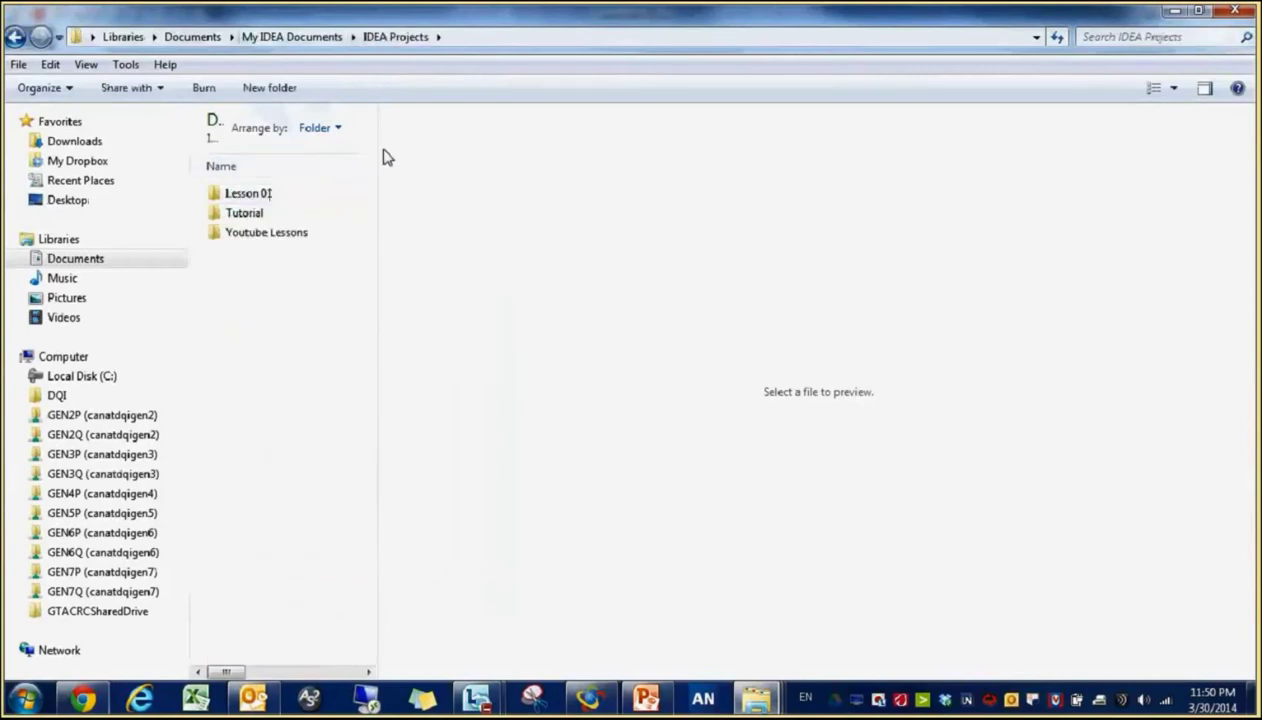
drag(377, 149, 693, 192)
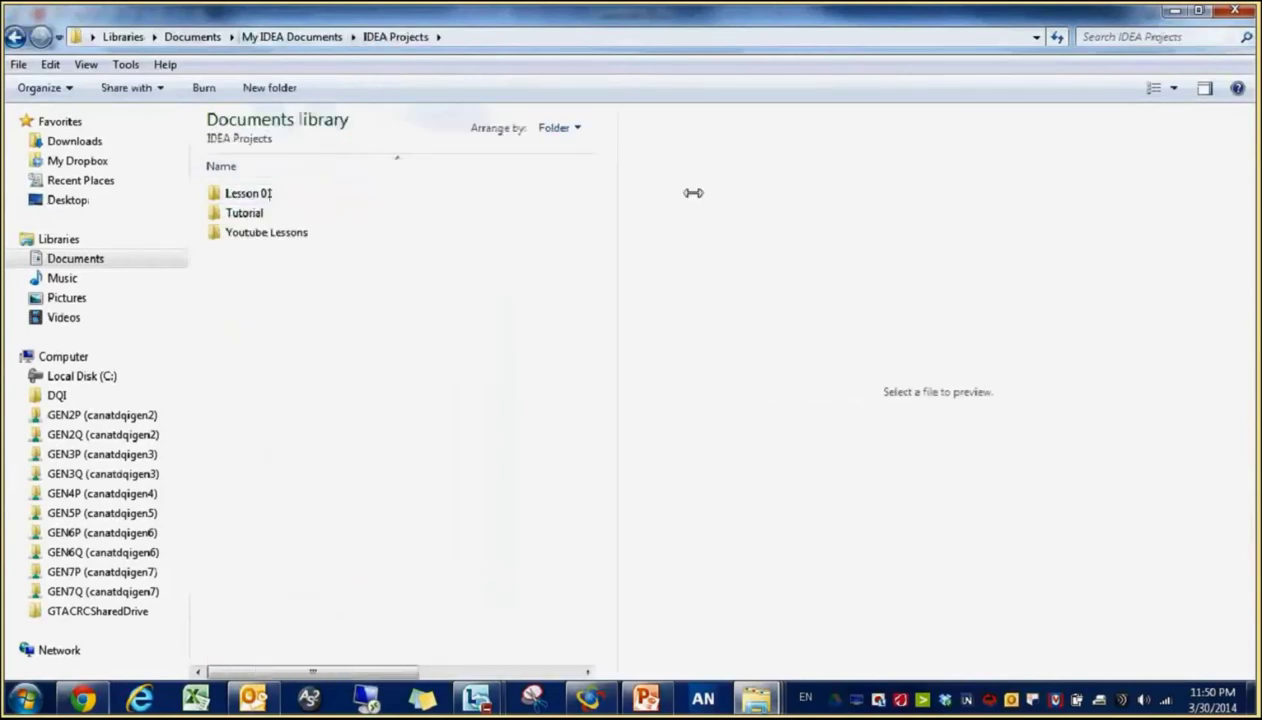
double_click(364, 199)
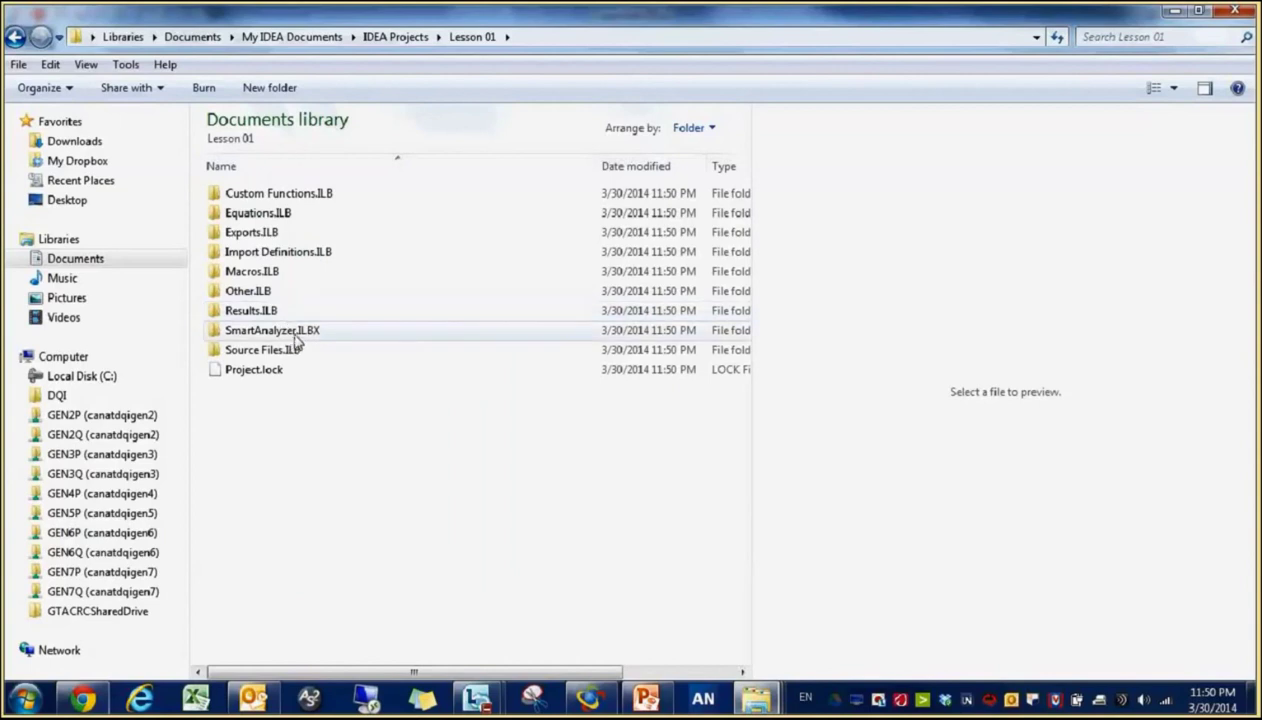
double_click(295, 349)
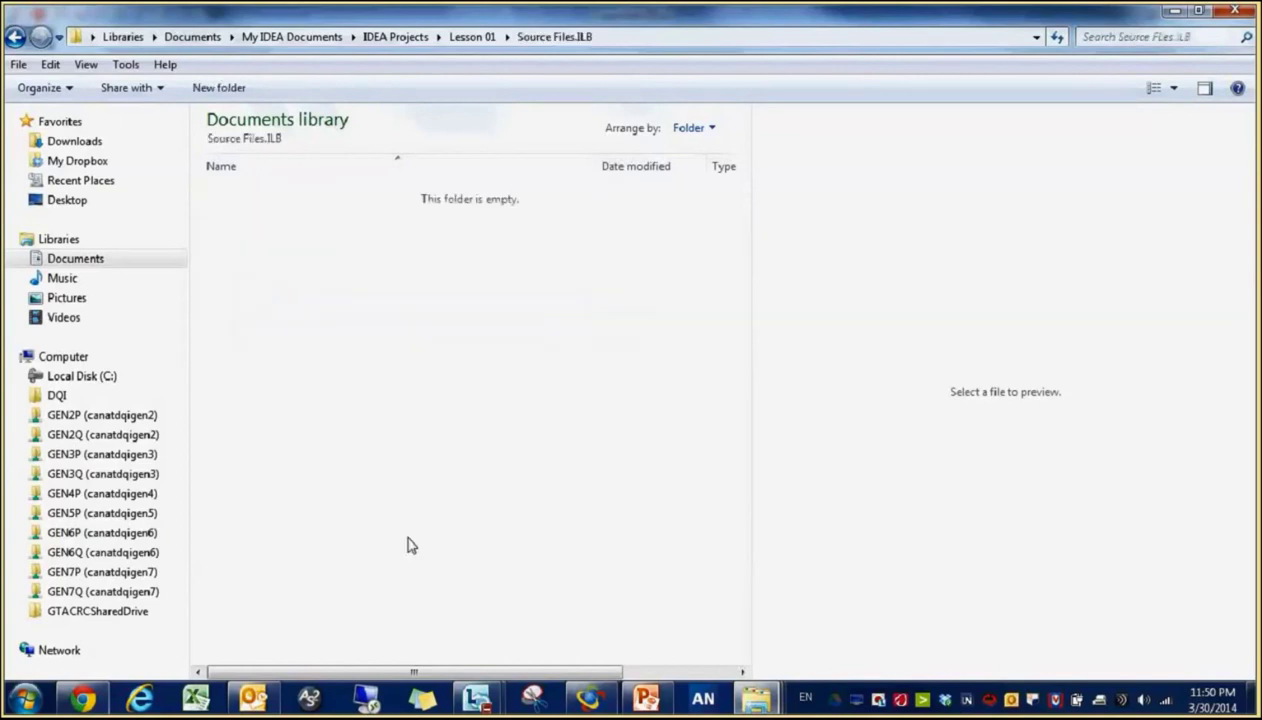
Step: Paste all Source Data files into Source Files.ILB, then list IDEA's managed projects
mouse_move(755, 700)
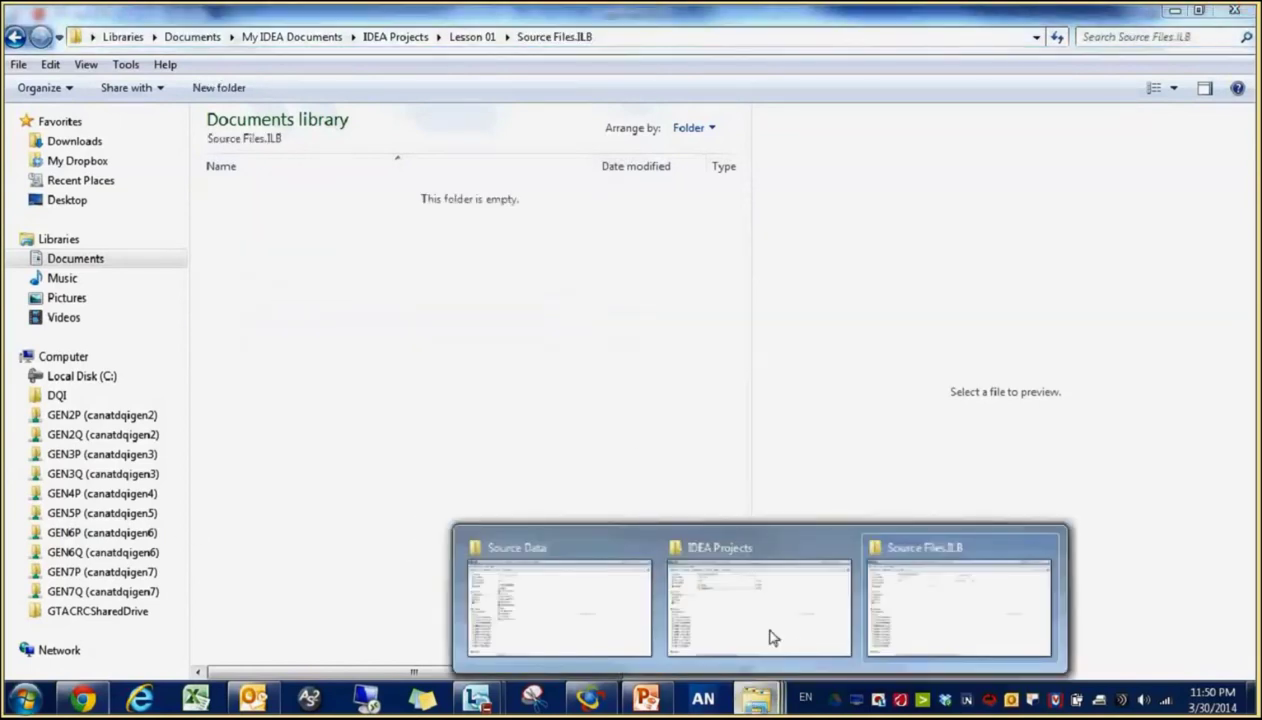
click(560, 602)
key(ctrl+a)
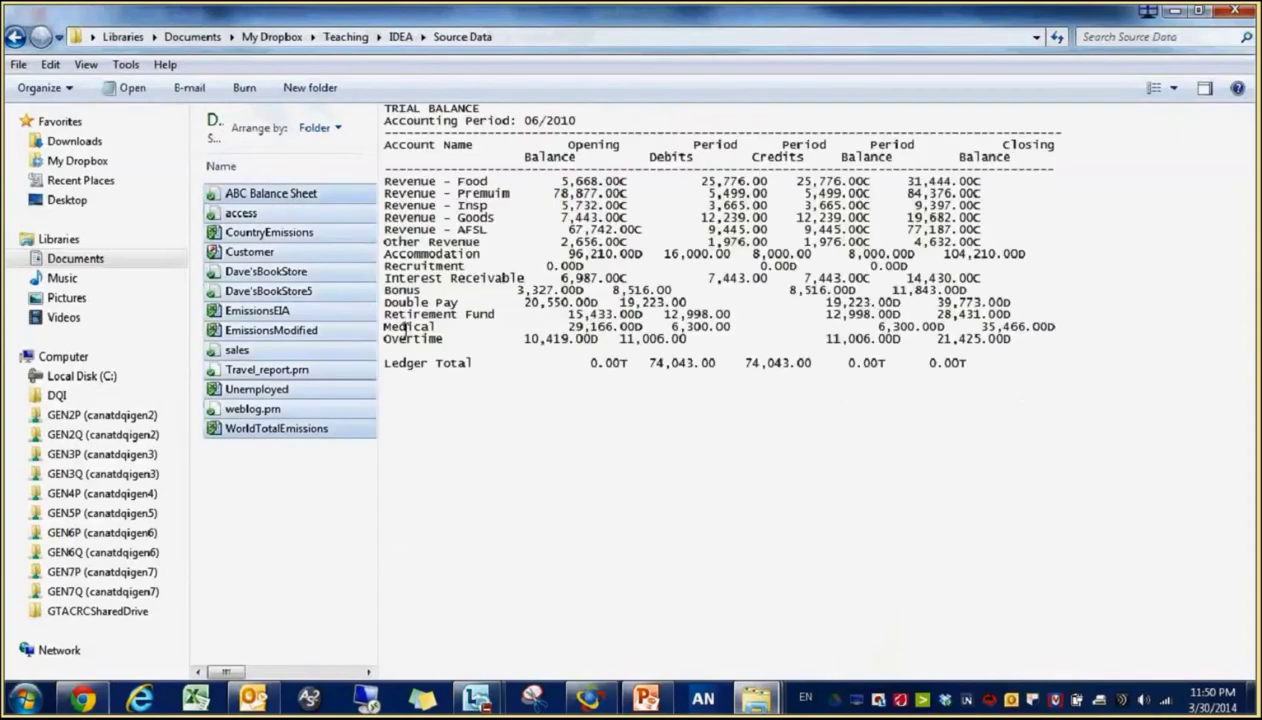
click(758, 700)
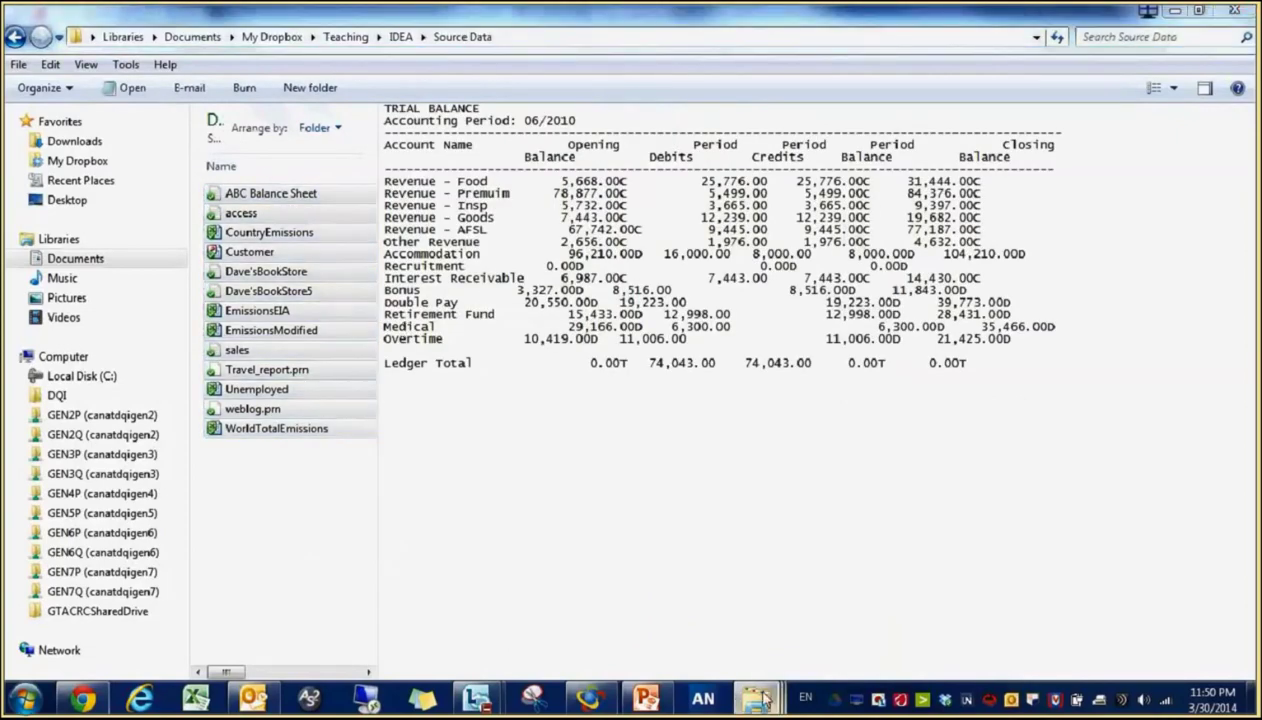
click(758, 610)
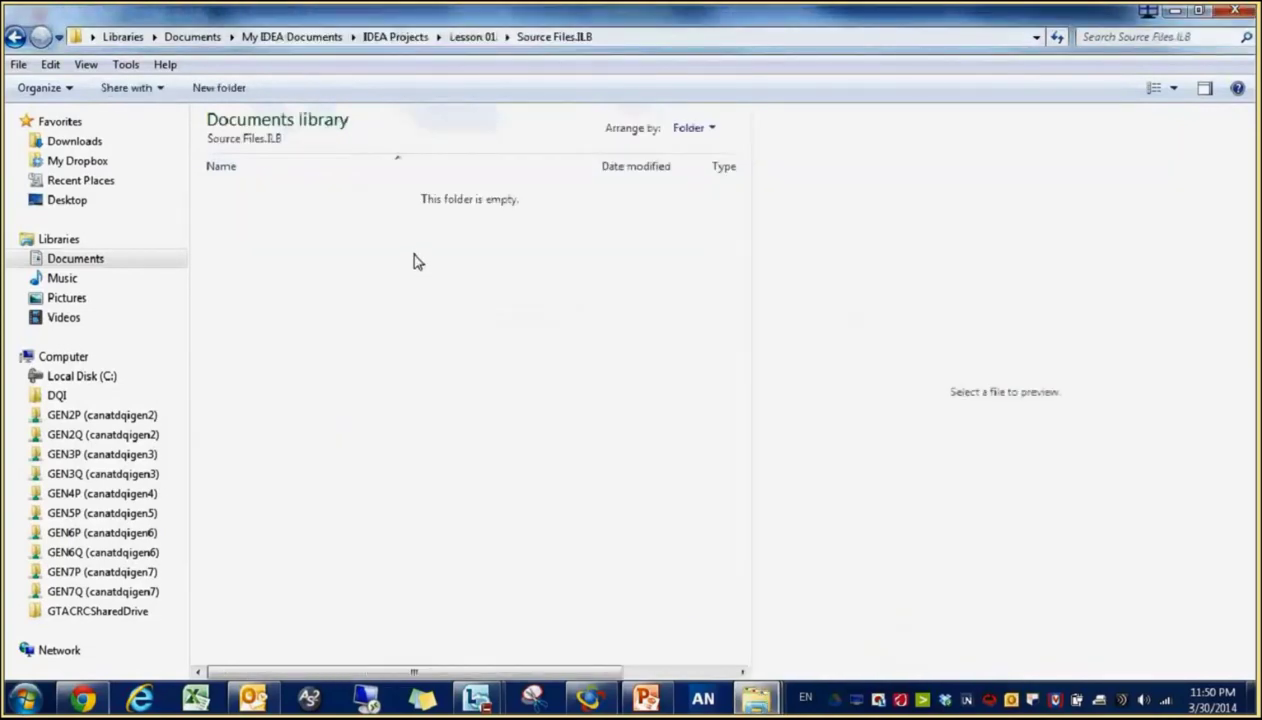
key(ctrl+v)
click(470, 37)
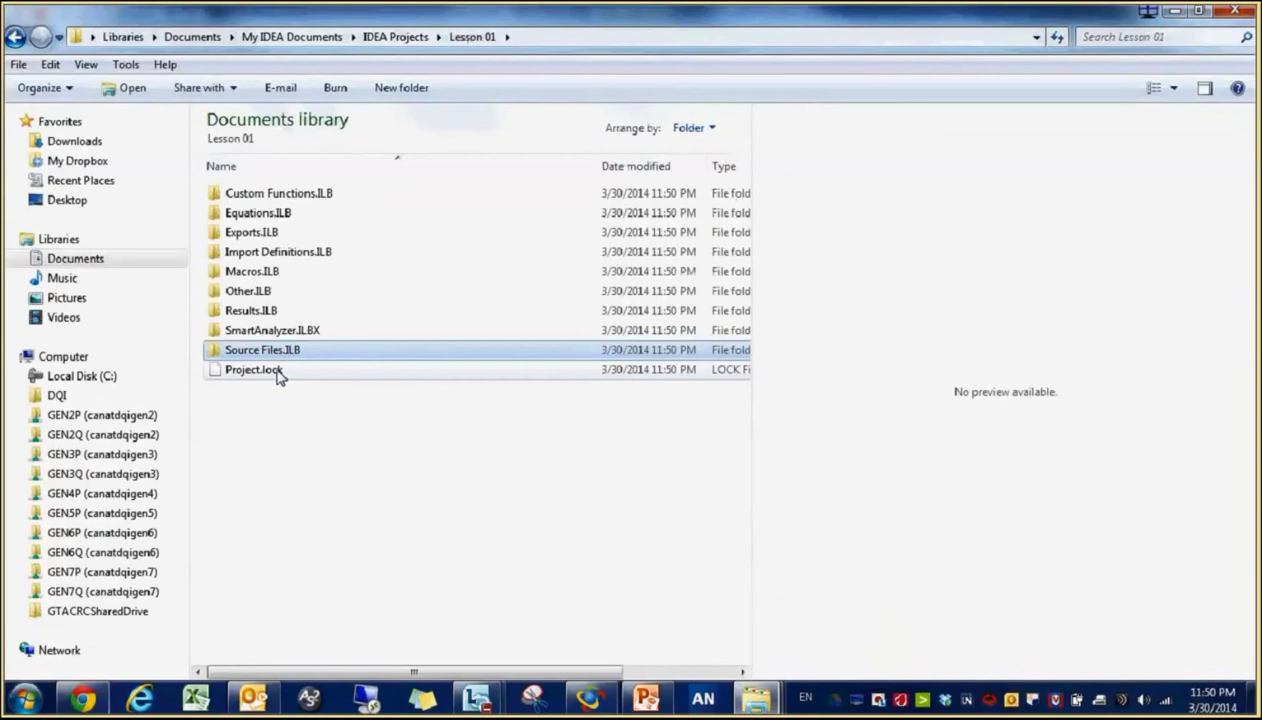
click(588, 697)
click(124, 112)
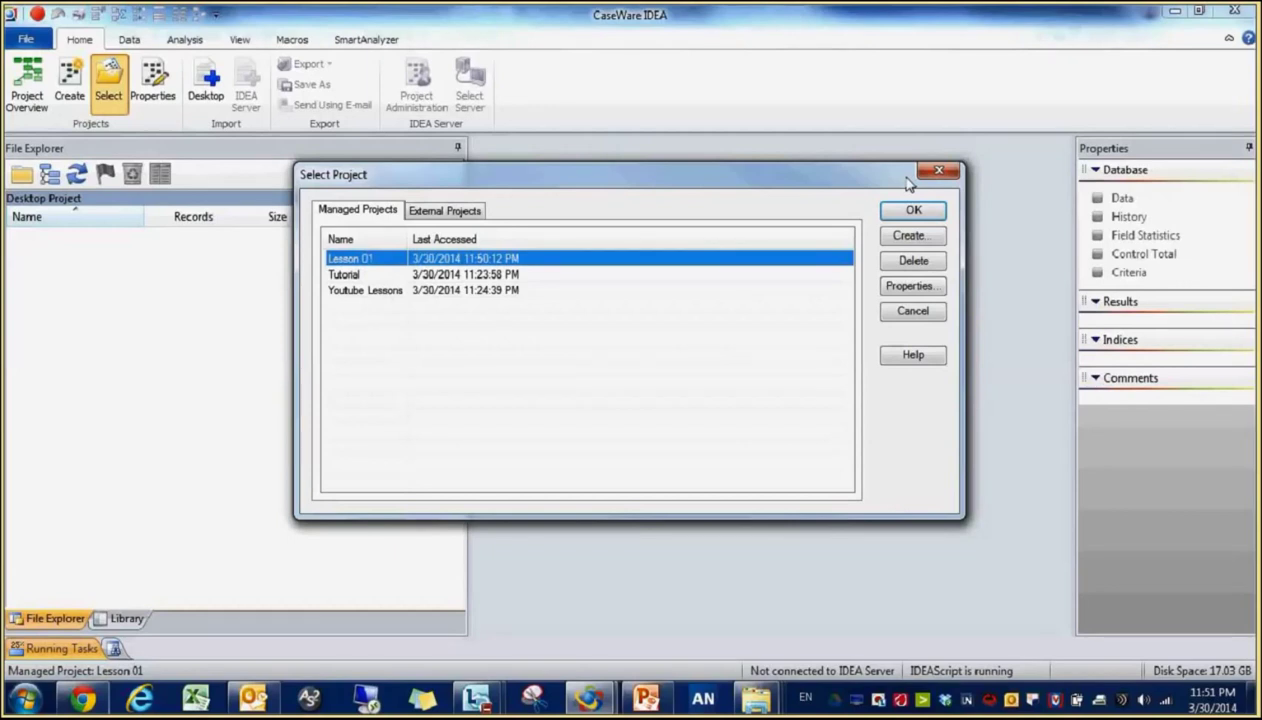
Step: Close the Select Project list and display the Data ribbon tab
click(936, 171)
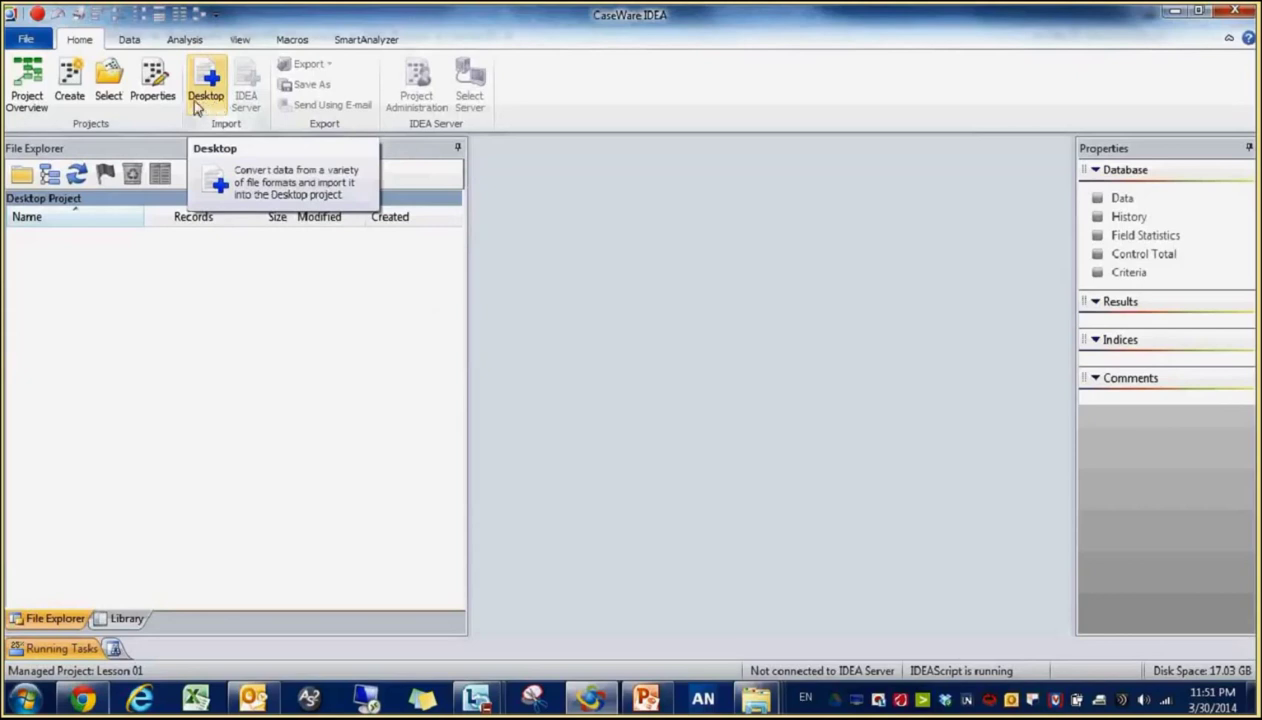
click(133, 41)
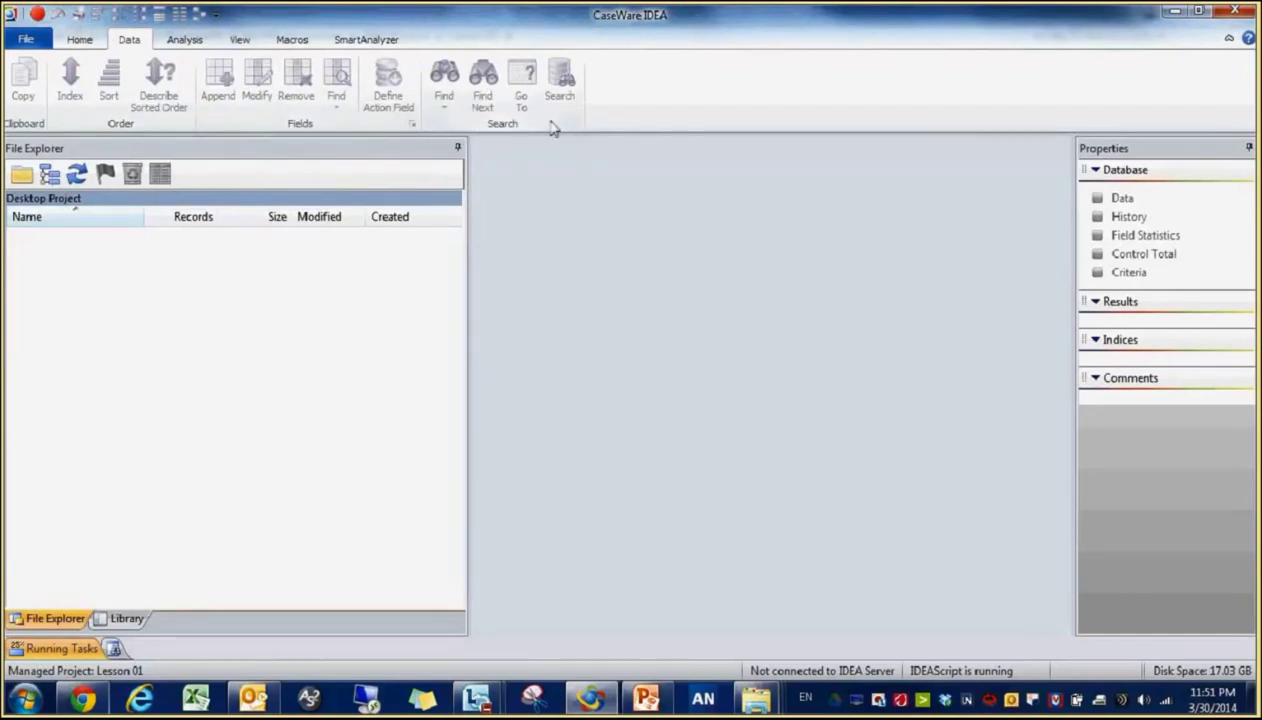
Step: View the Analysis, View and Macros ribbon tabs, then start a new IDEAScript script
click(185, 40)
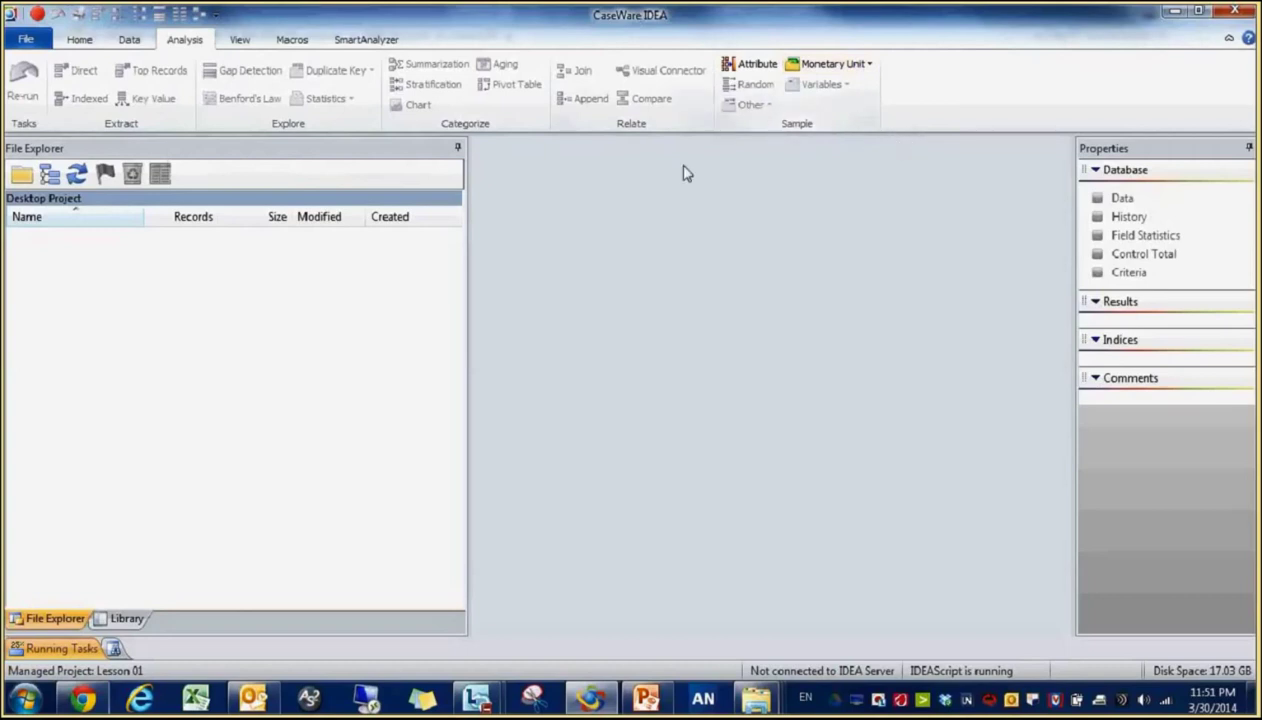
click(240, 40)
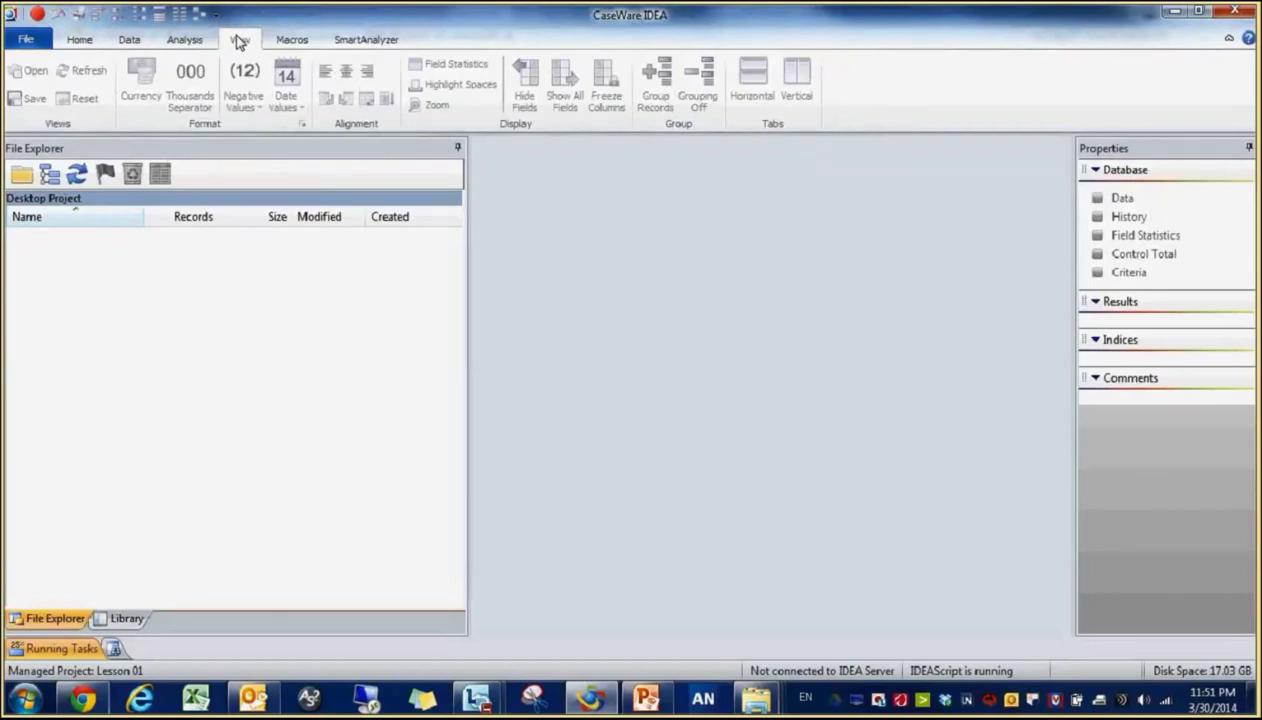
click(293, 46)
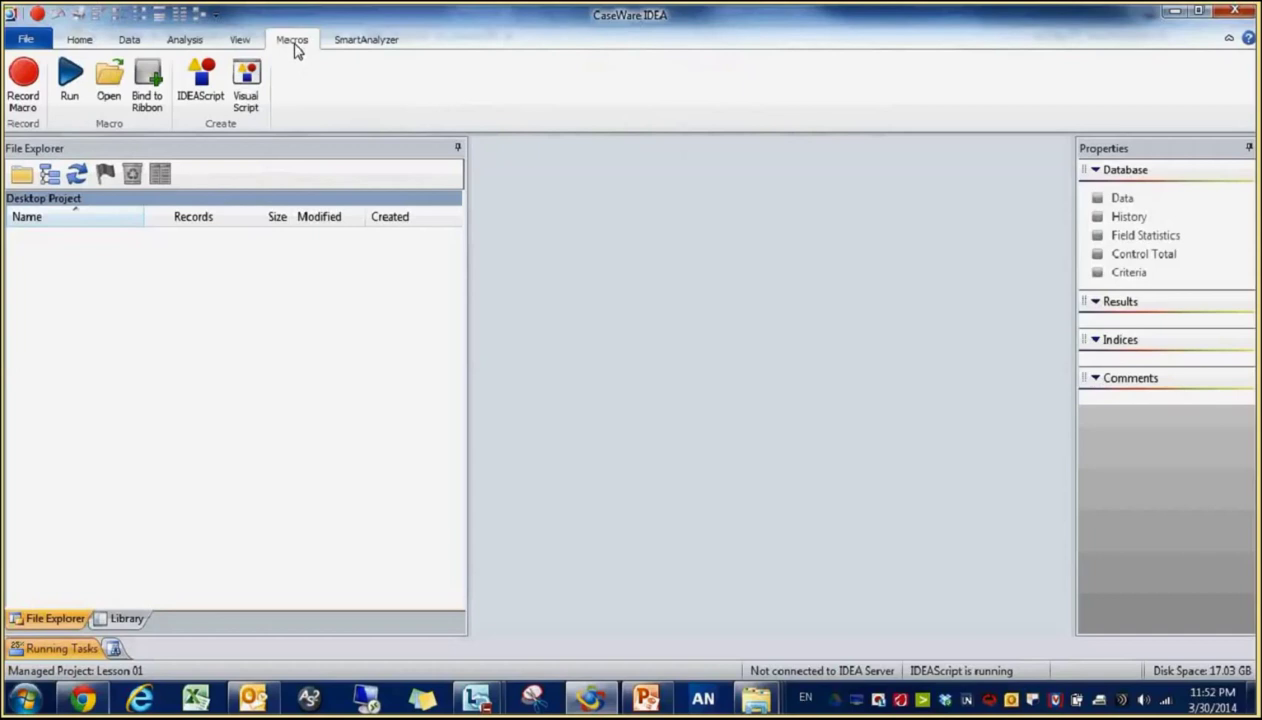
click(201, 84)
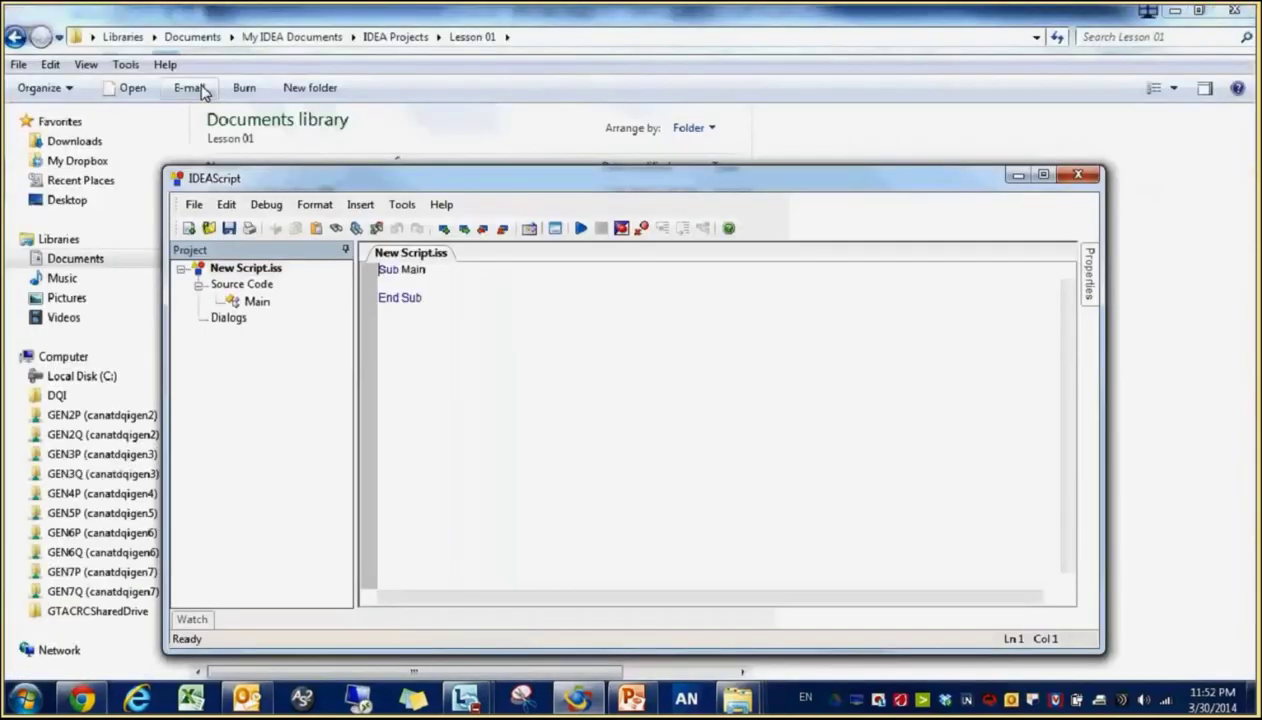
Step: Close the IDEAScript editor without saving the new script
click(444, 284)
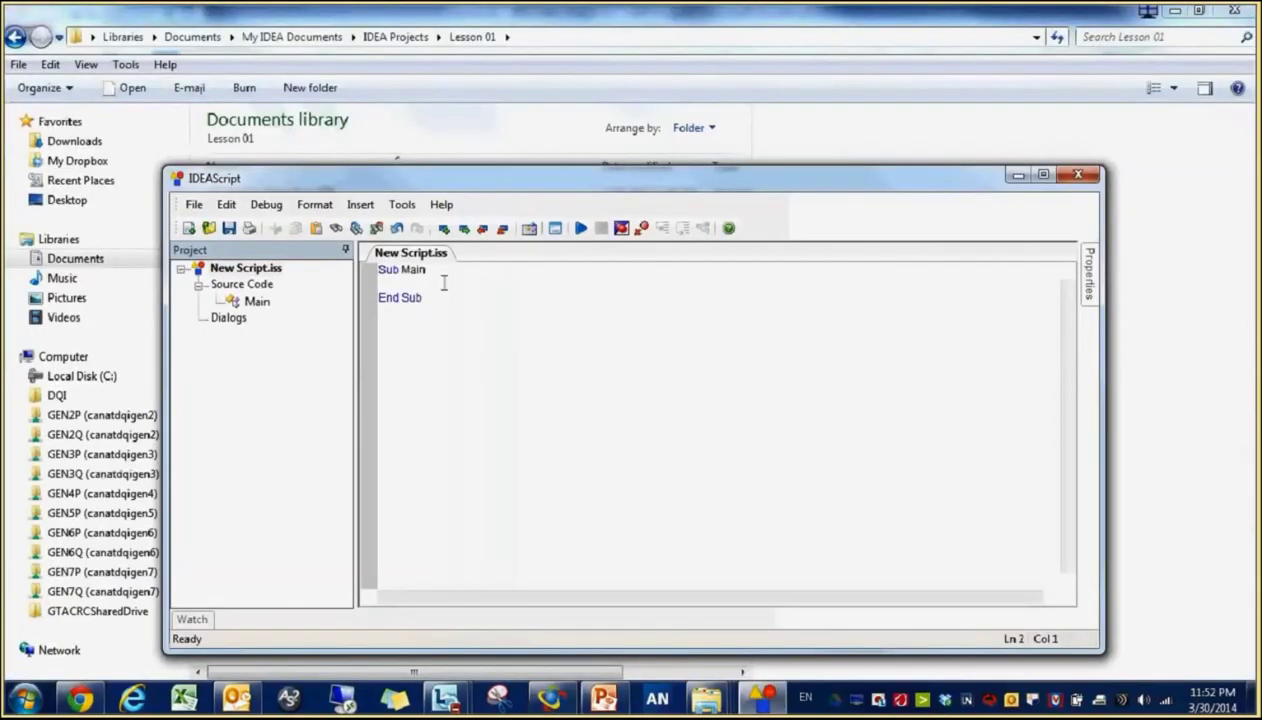
click(1089, 176)
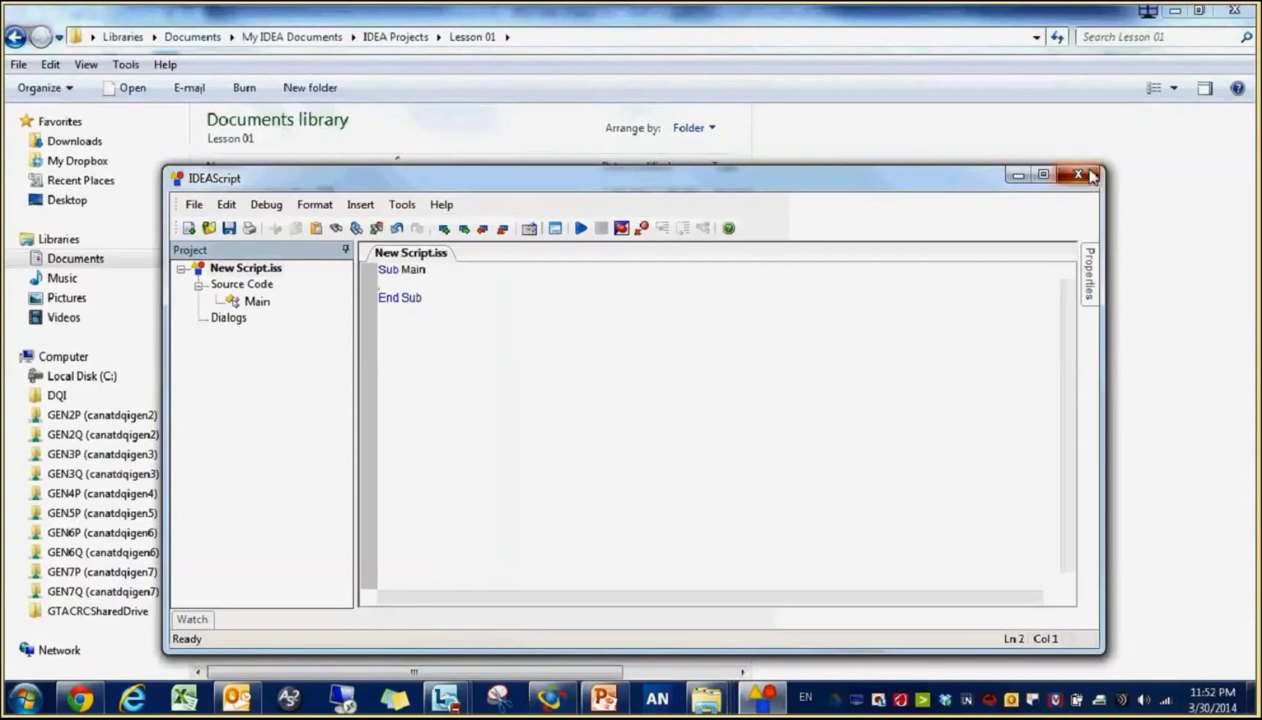
key(n)
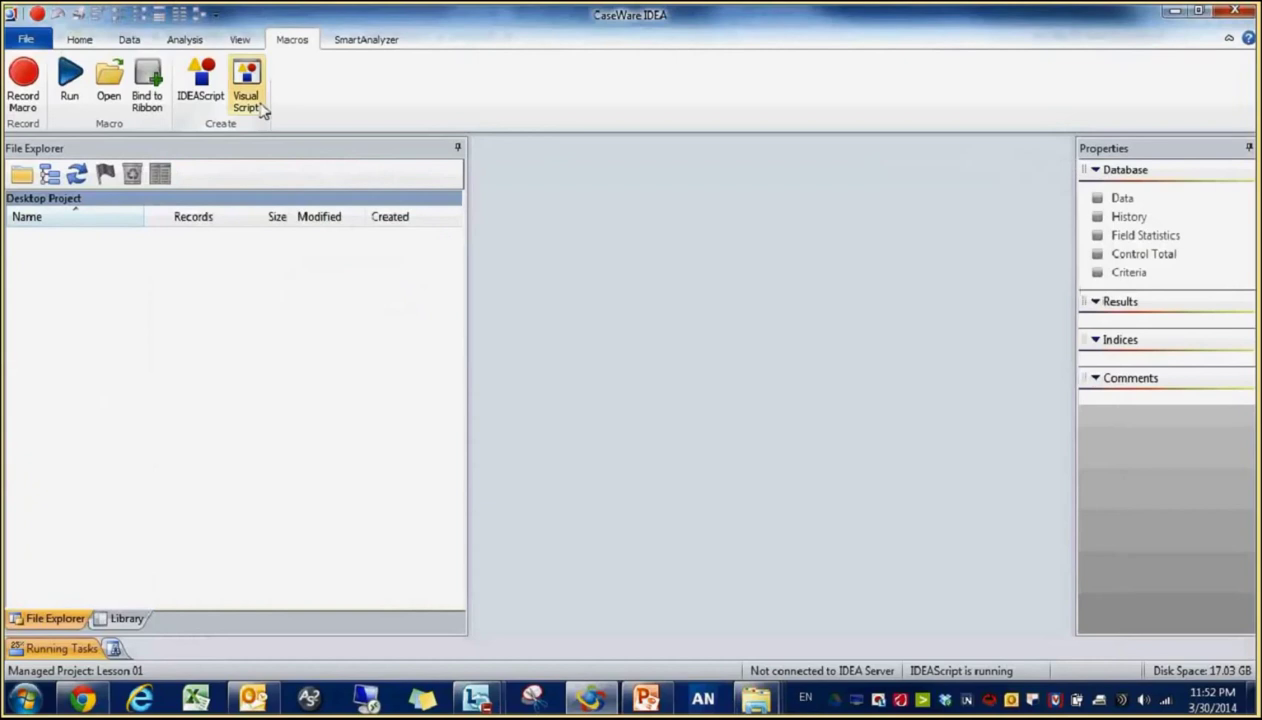
Step: Open the Visual Script editor and expand its File and Import step groups
click(246, 95)
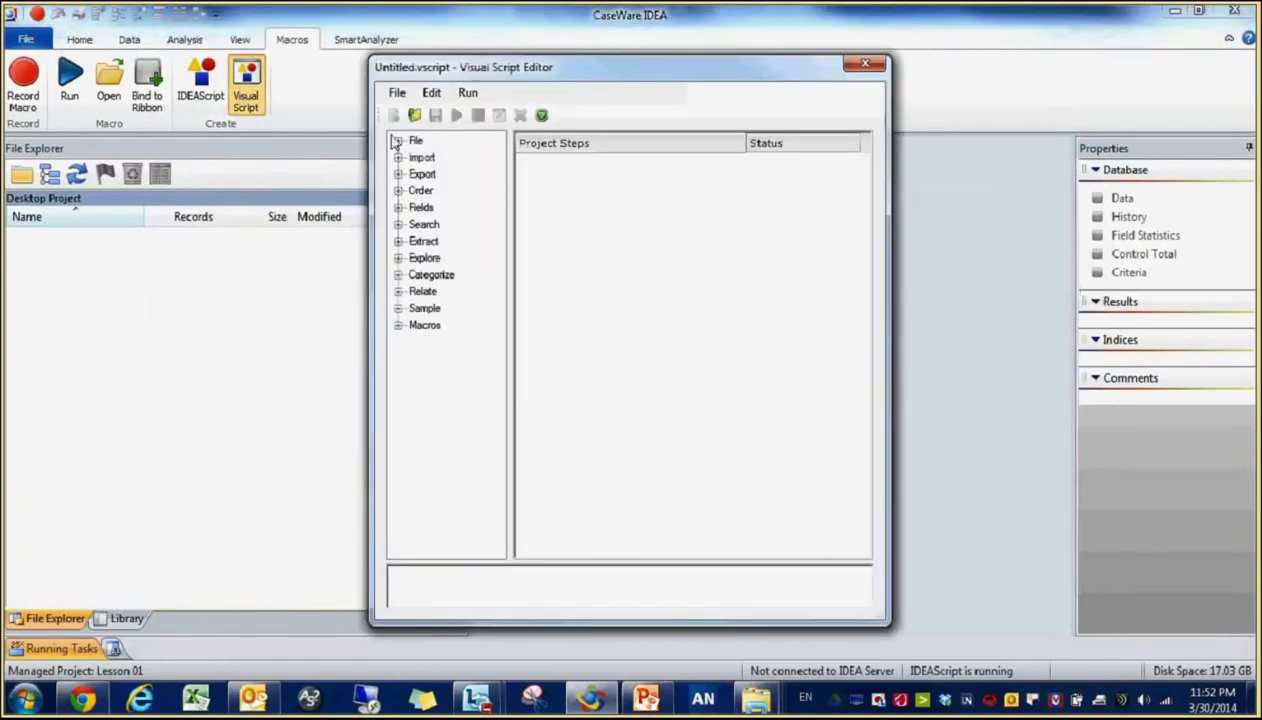
click(397, 141)
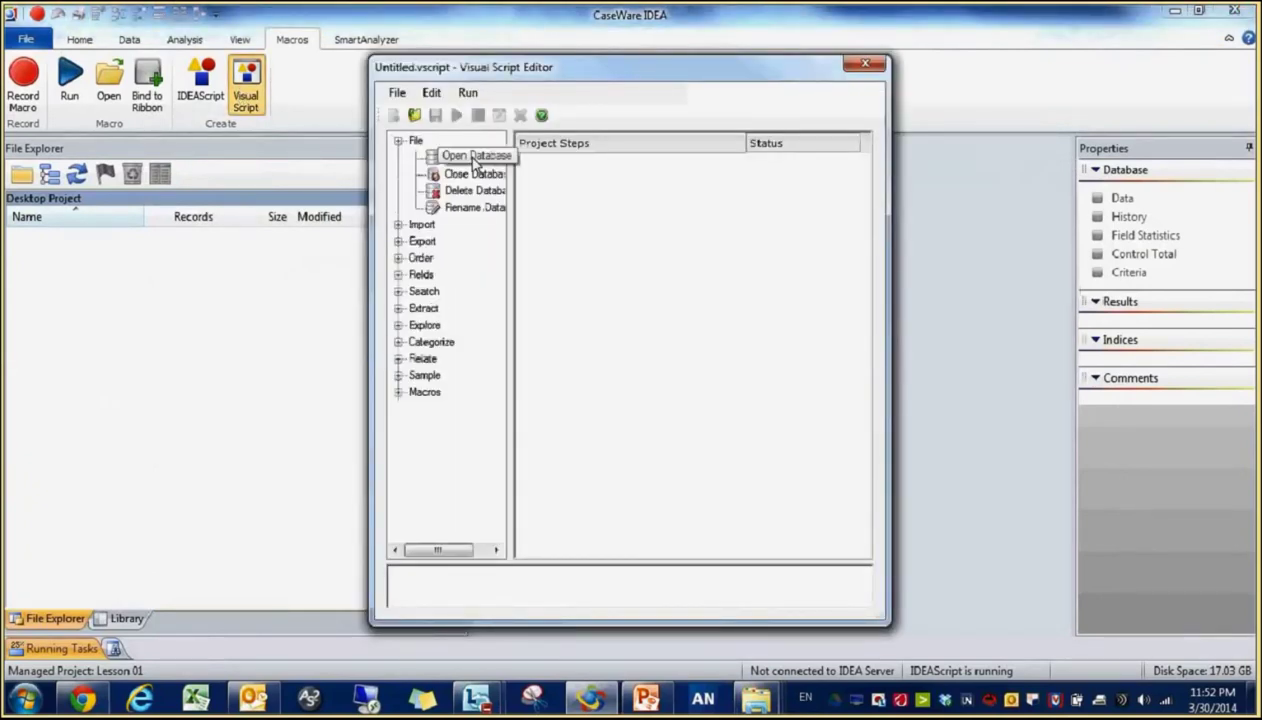
click(398, 225)
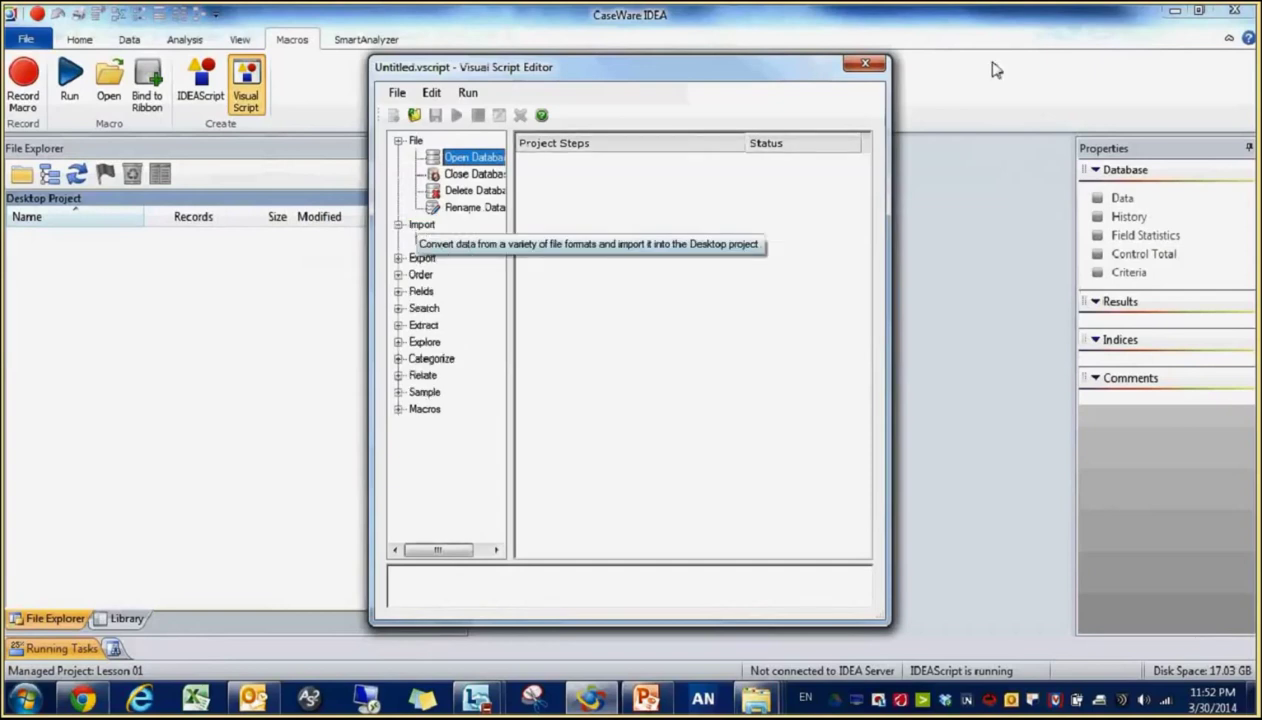